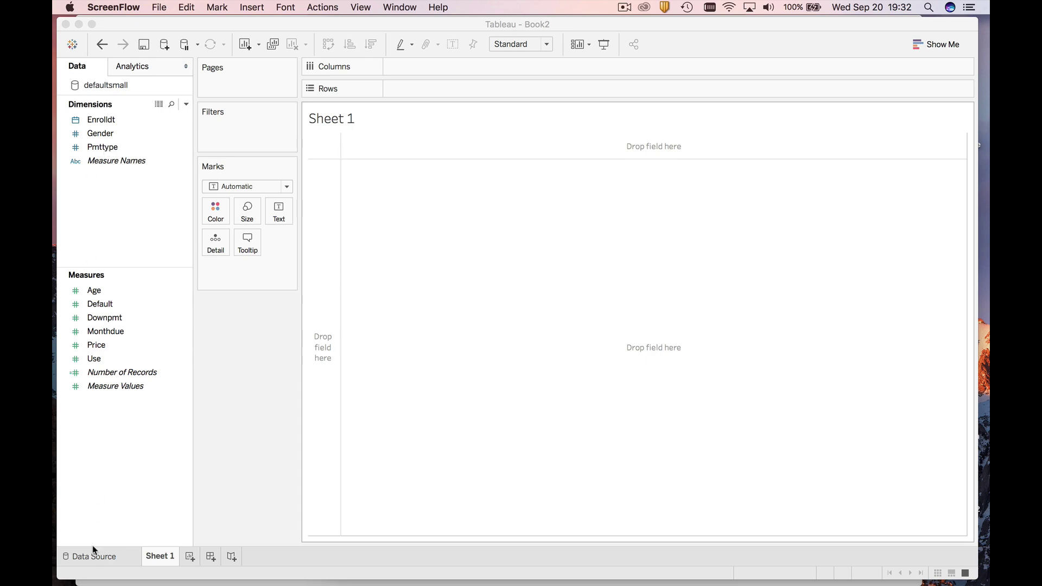
Check the raw data, then put Pmttype on Rows to list Book, Statement, Checking and Credit
click(91, 559)
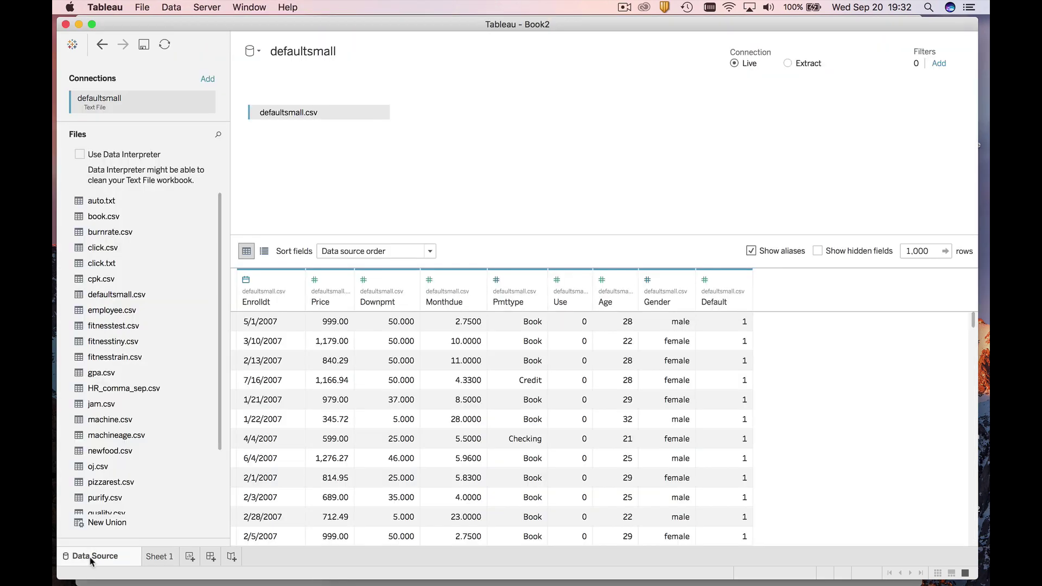
click(160, 556)
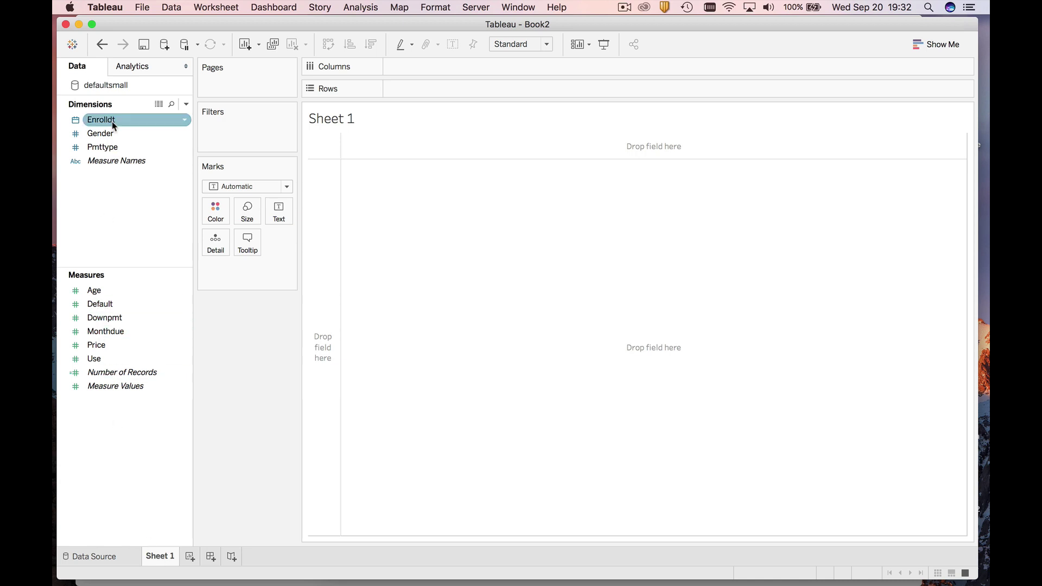
click(93, 148)
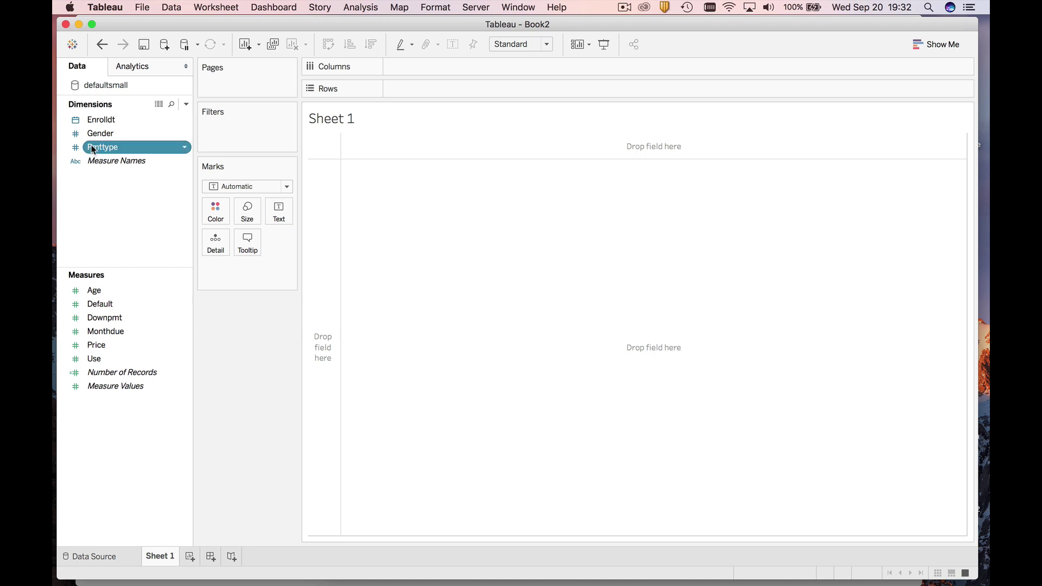
drag(93, 149, 639, 315)
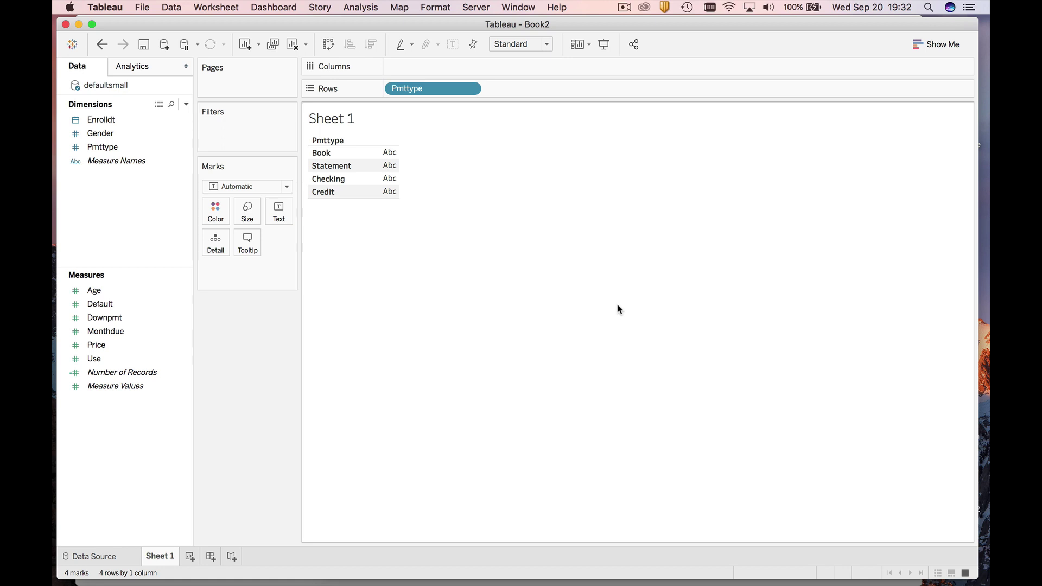
mouse_move(393, 157)
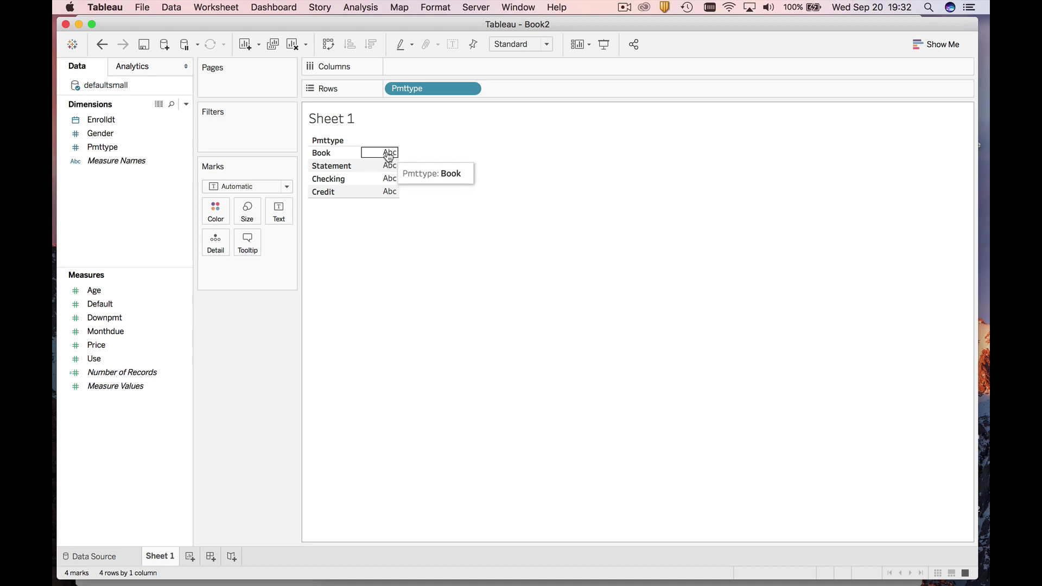
mouse_move(391, 180)
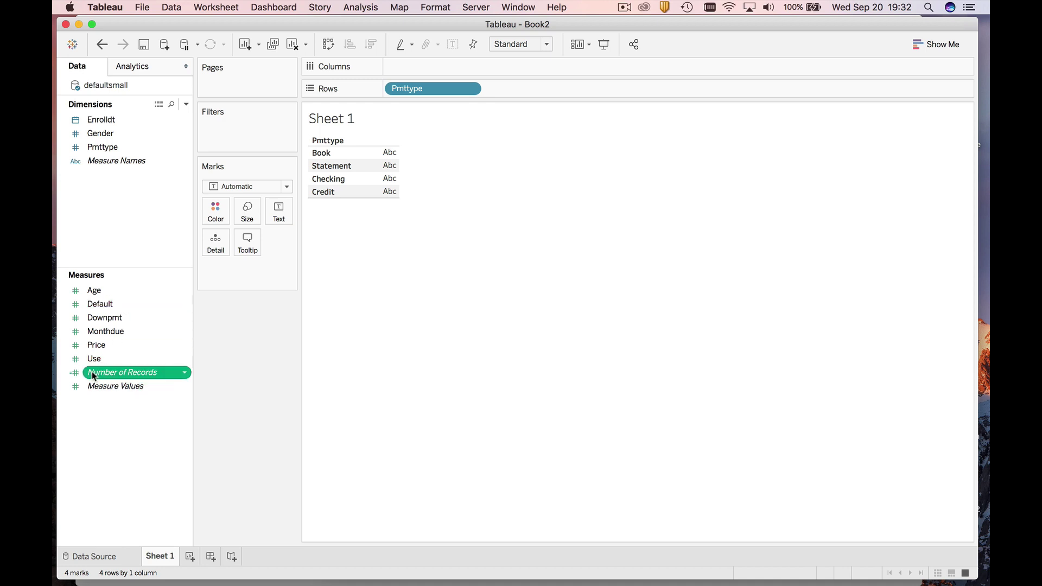
Add Number of Records as text: Book 7,801, Statement 5,218, Checking 6,044, Credit 5,912
drag(94, 376, 386, 170)
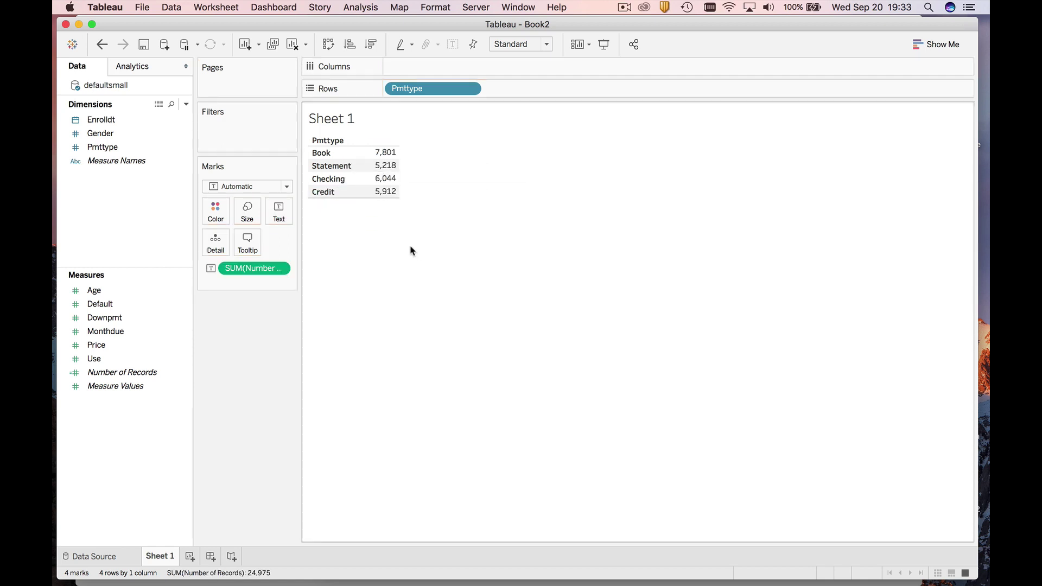
mouse_move(392, 181)
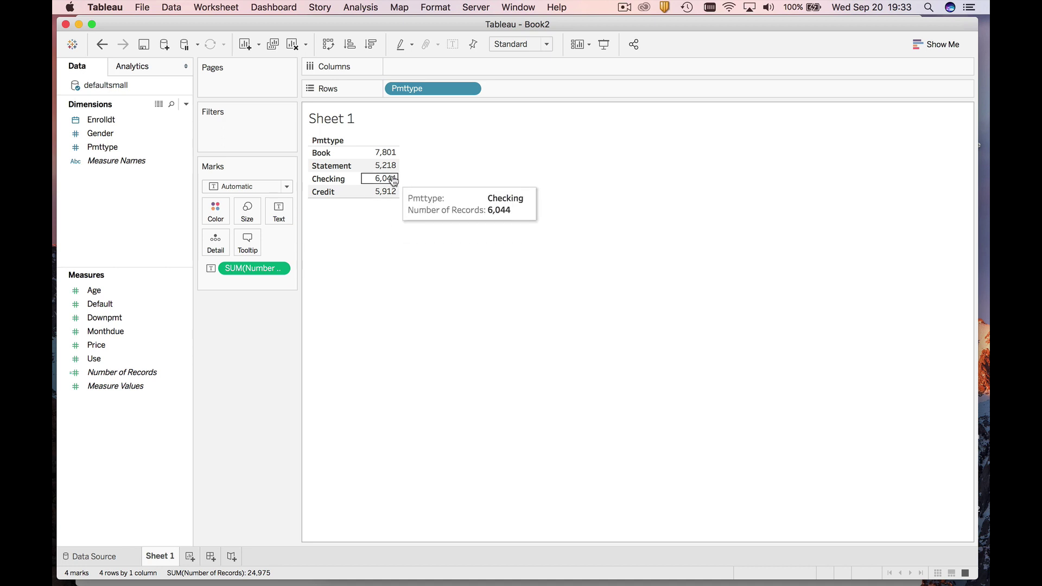
mouse_move(382, 158)
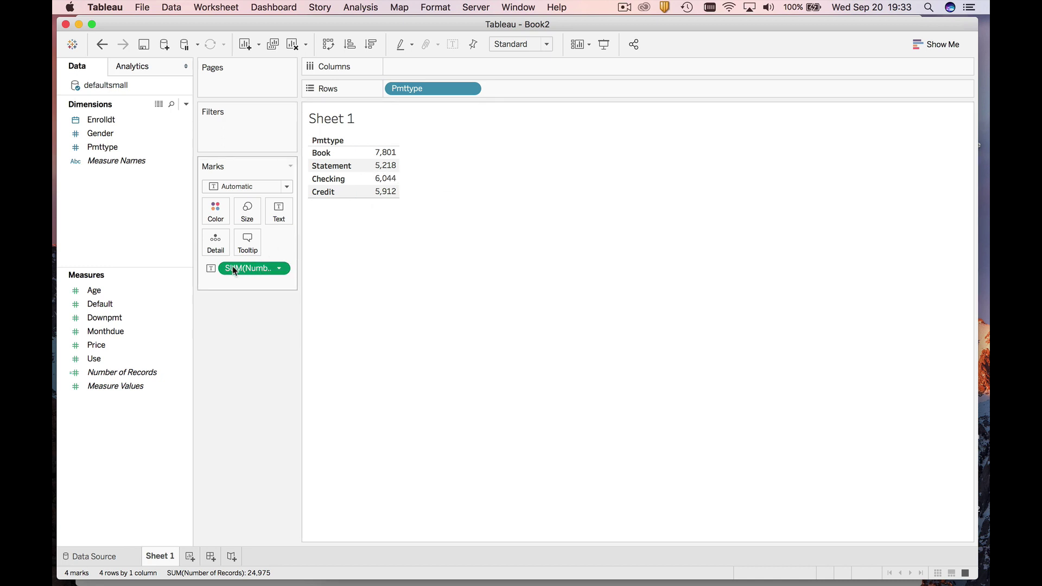
Move SUM(Number of Records) to Columns for horizontal bars, sorted descending: Book, Checking, Credit, Statement
drag(232, 266, 406, 64)
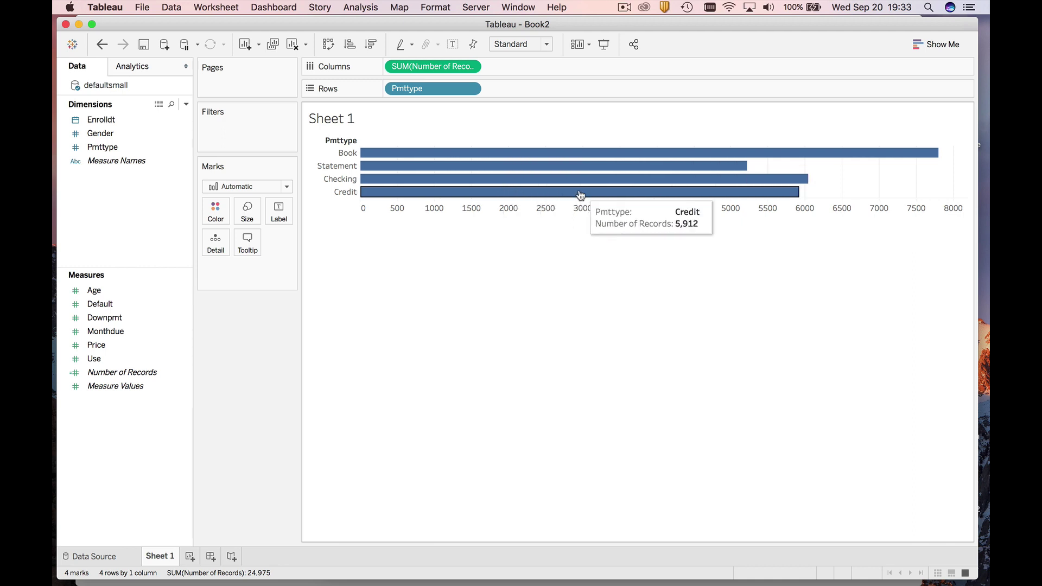
click(350, 44)
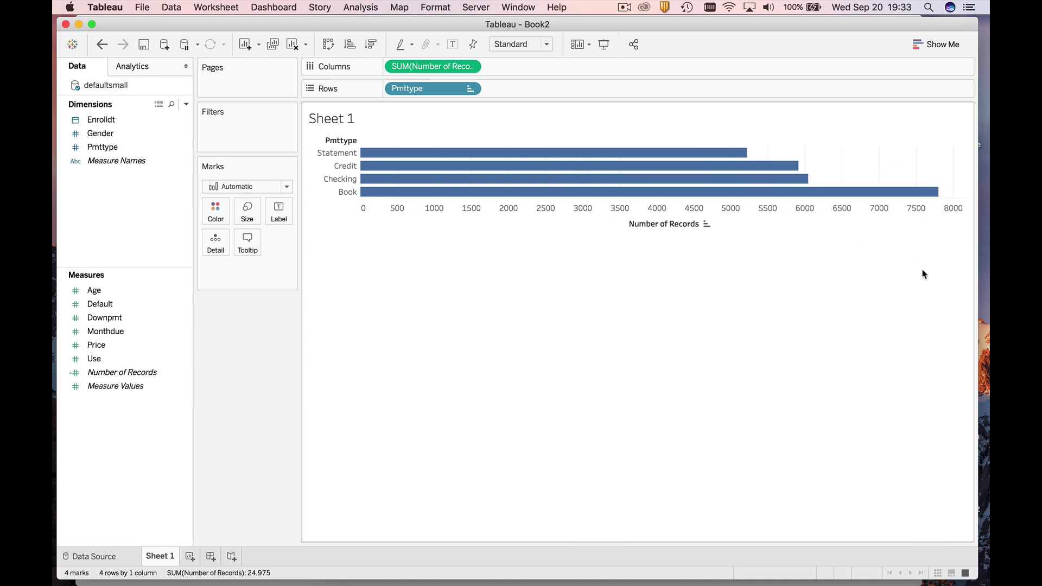
click(368, 45)
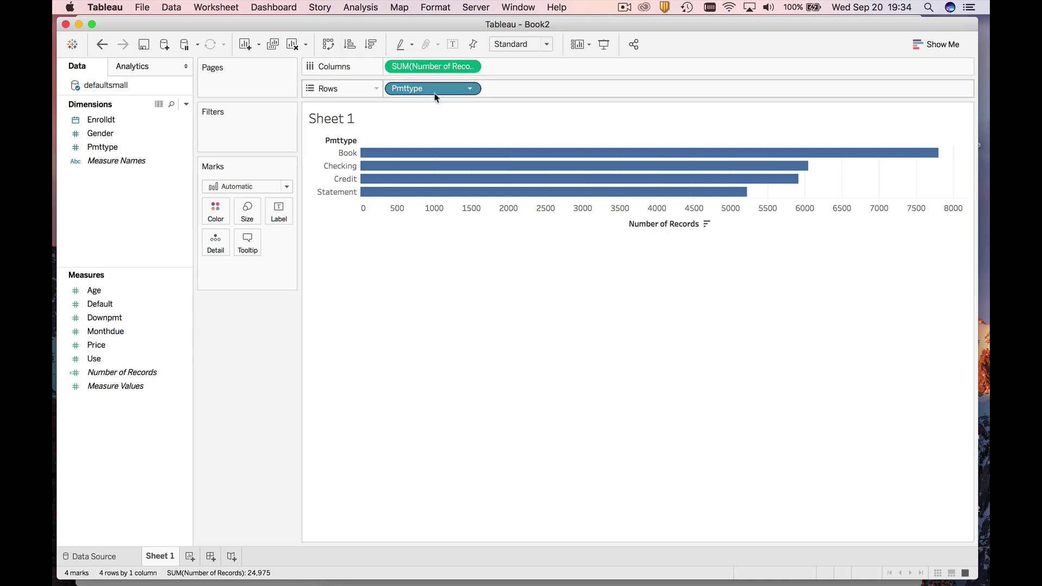
click(328, 43)
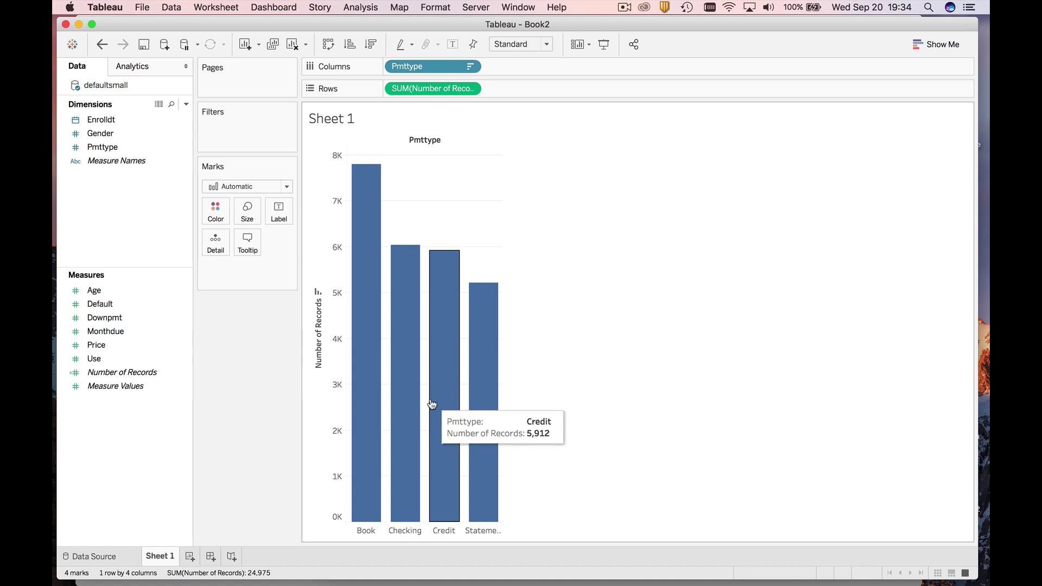
click(350, 44)
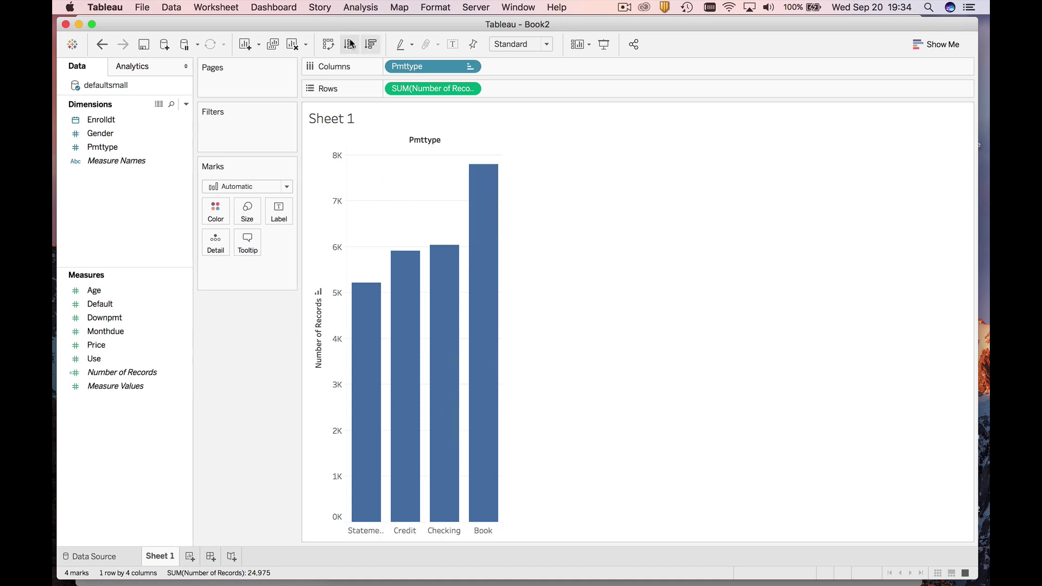
click(370, 46)
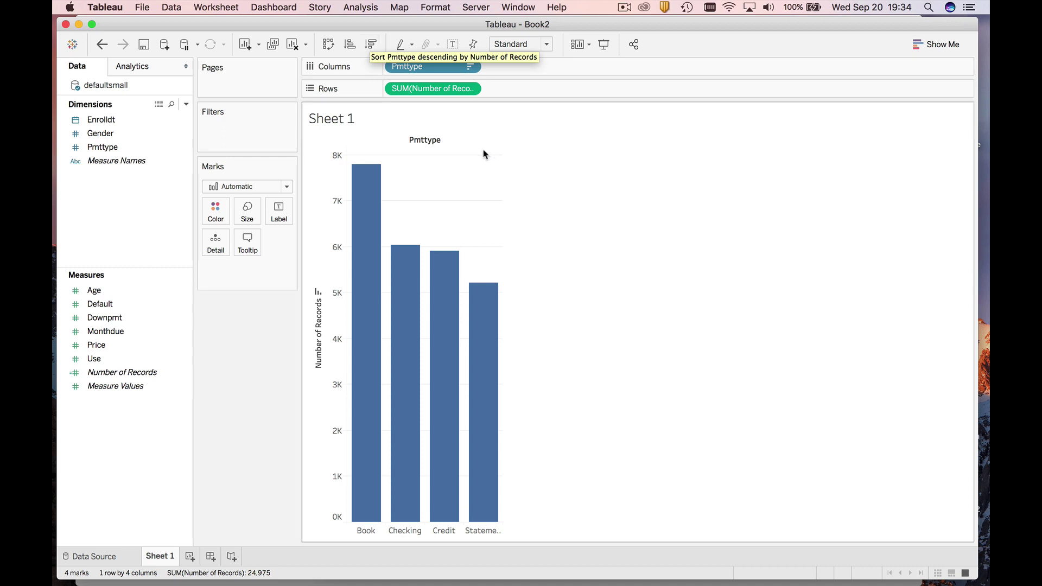
click(328, 44)
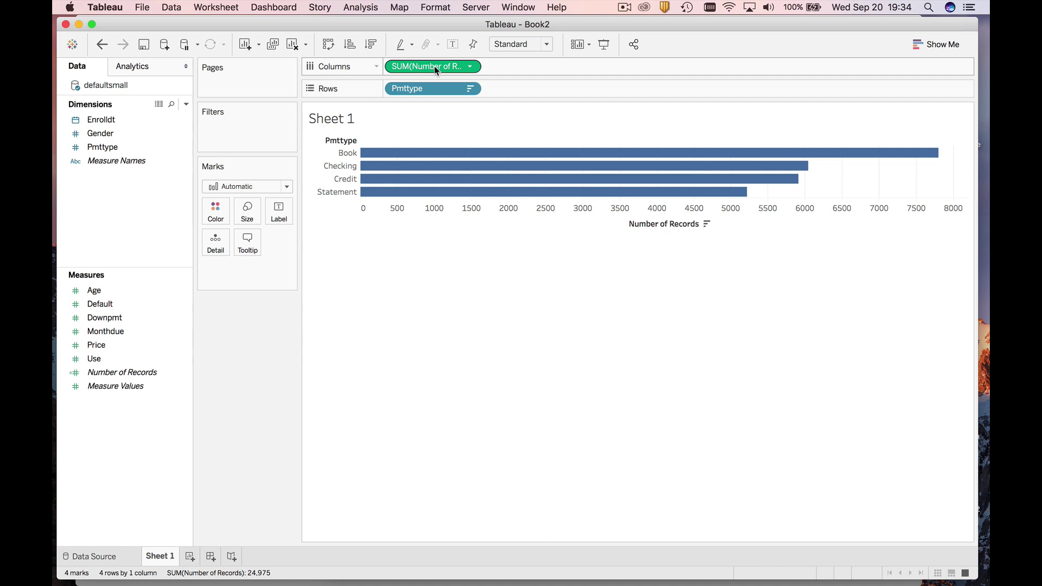
drag(435, 65, 270, 211)
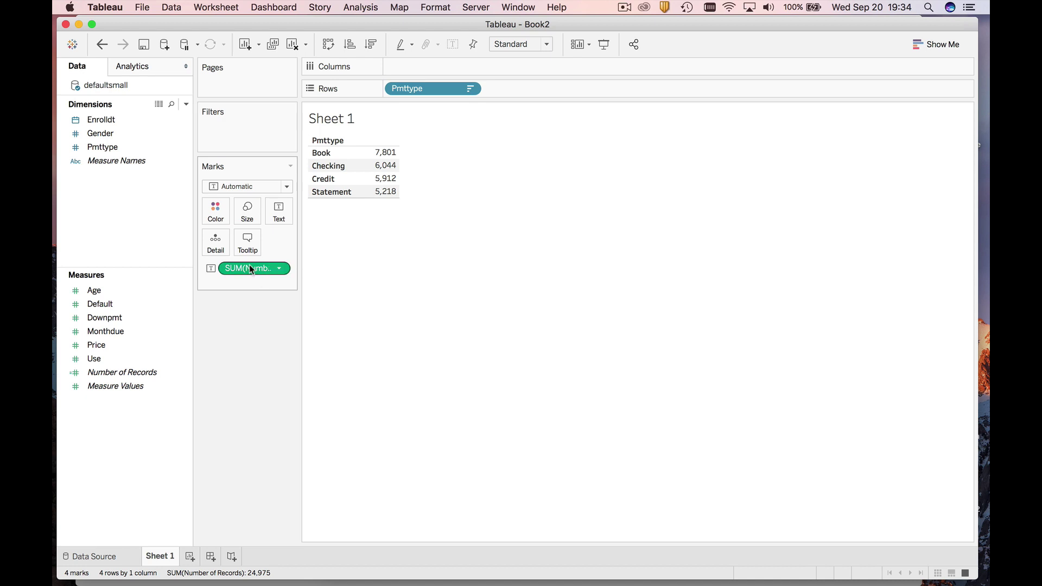
drag(256, 268, 421, 66)
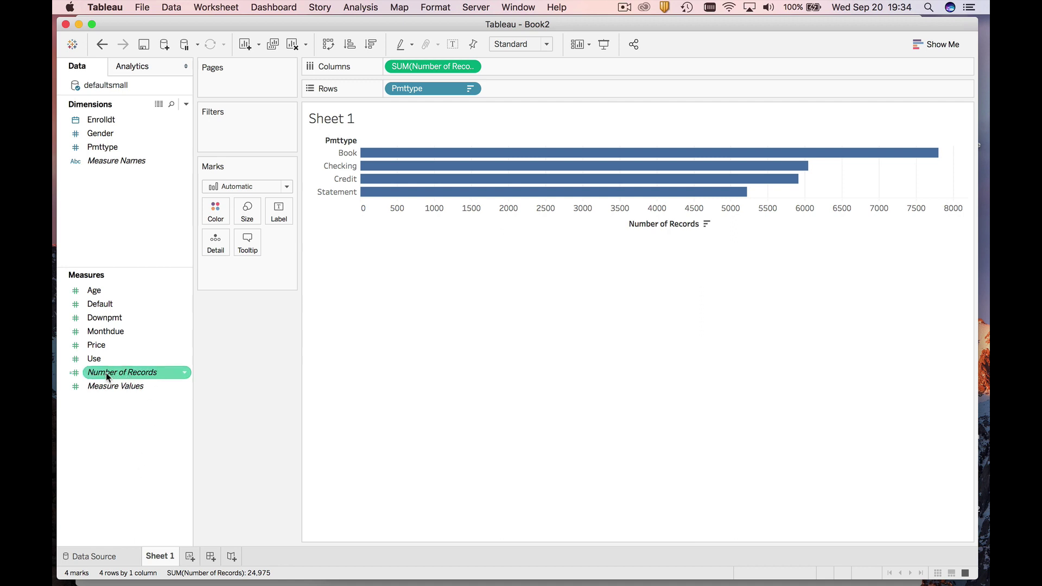
Label each payment-type bar with its Number of Records count
drag(105, 377, 278, 212)
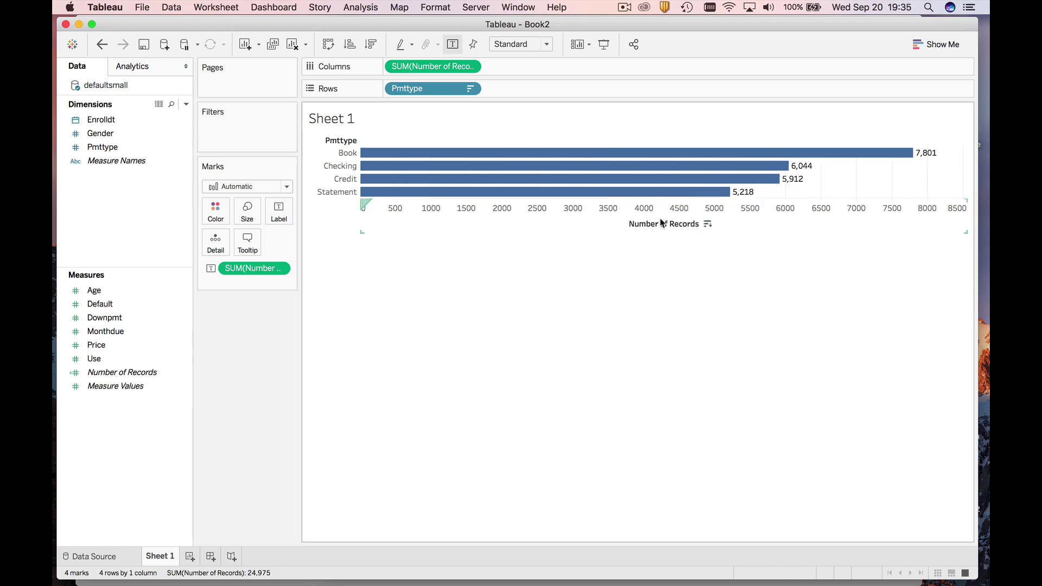
Swap rows and columns so the bars stand vertically on a 0–8K axis
click(329, 46)
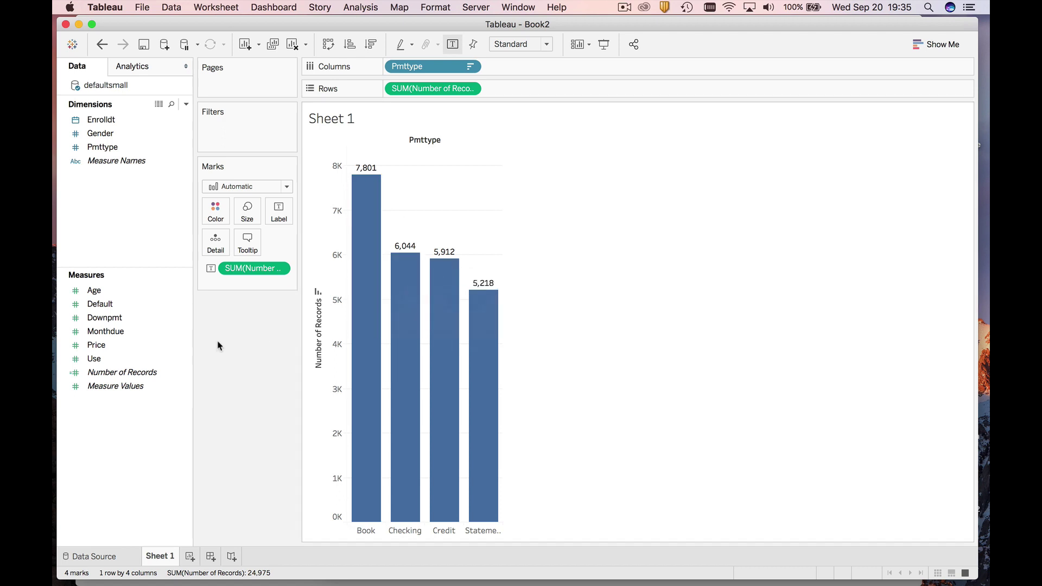
click(100, 292)
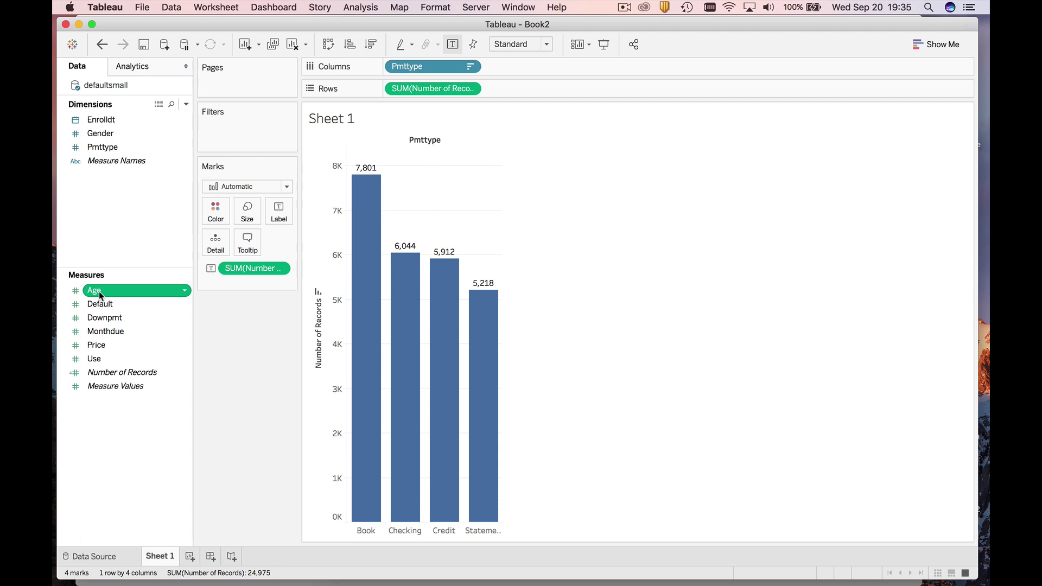
Create Sheet 2 with Age summed to 729,375 and bring up the Show Me panel
click(190, 557)
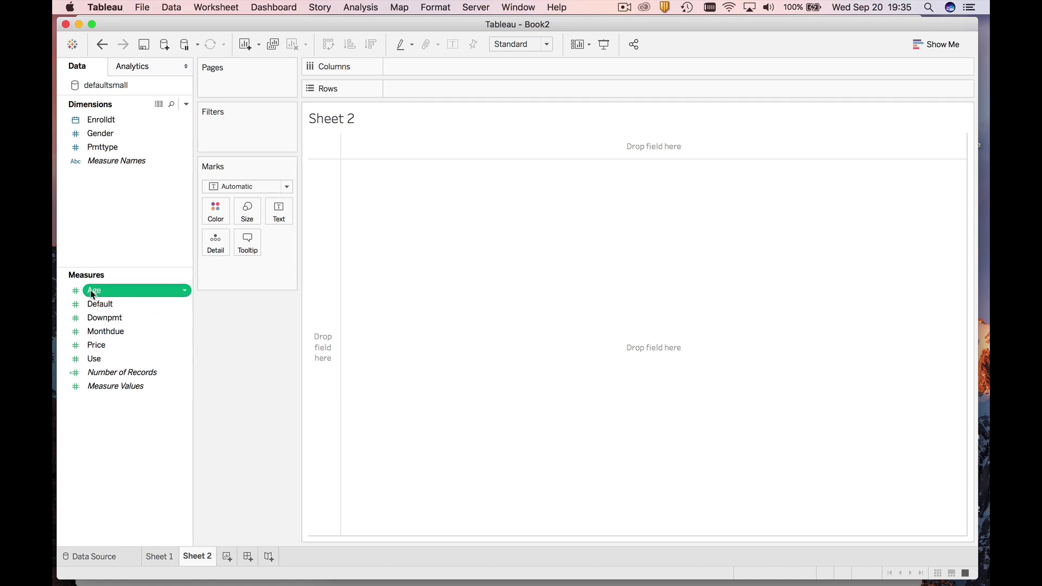
drag(92, 292, 660, 330)
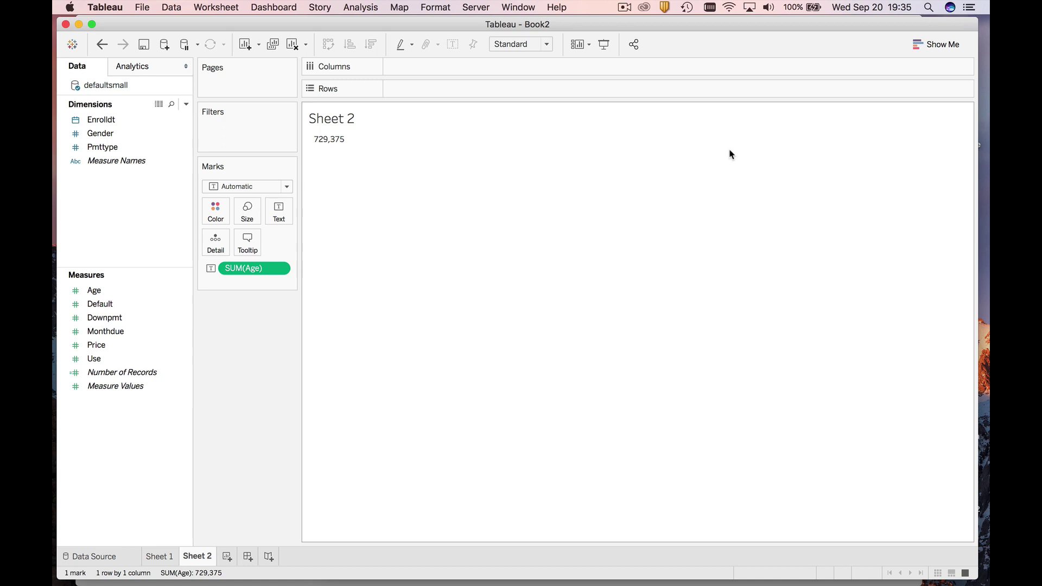
click(923, 45)
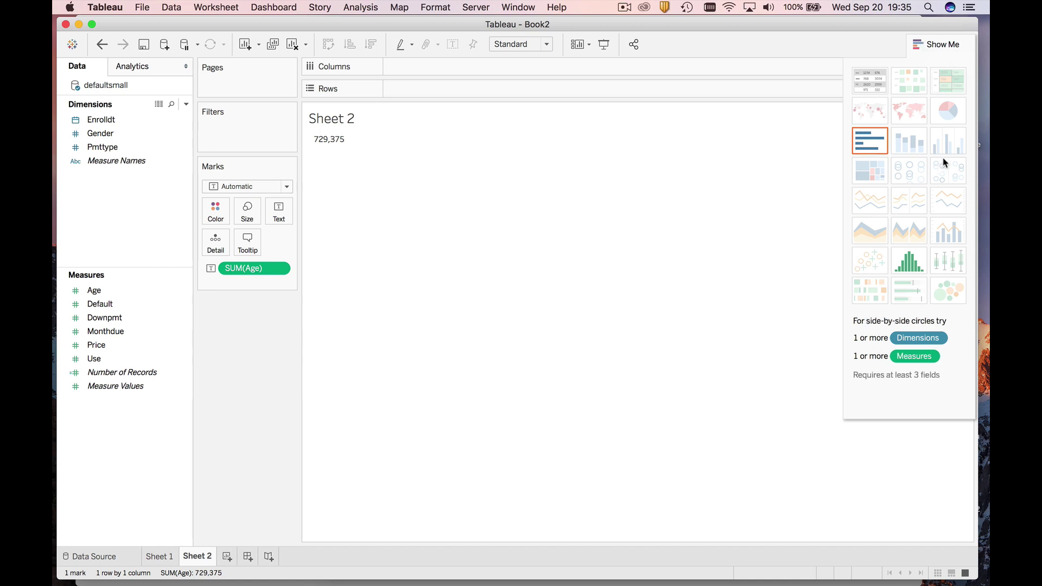
Pick the histogram chart type, giving 5-year Age bins peaking near 6.7K at 20–25
click(910, 263)
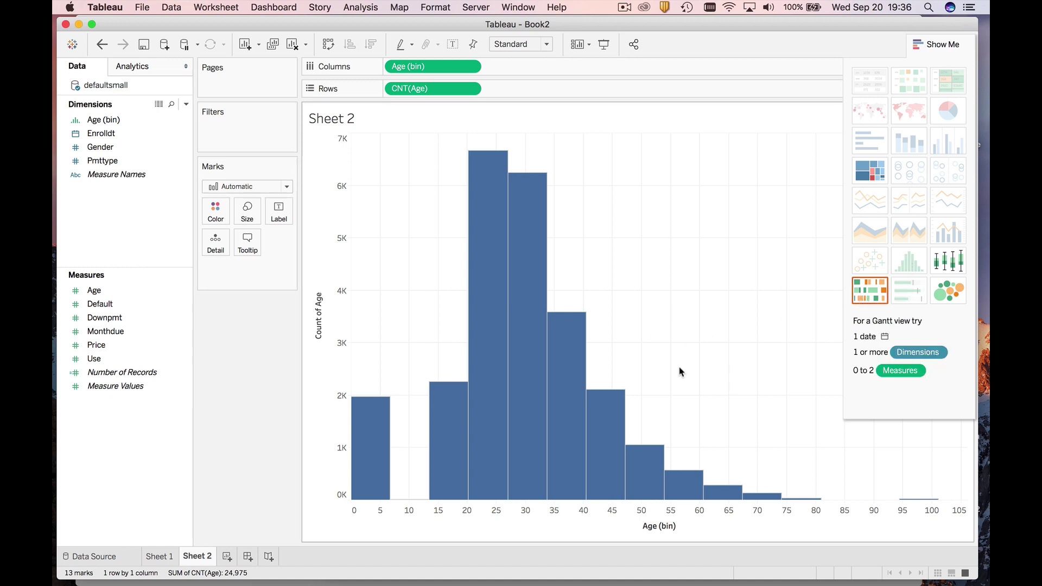
mouse_move(620, 415)
mouse_move(380, 465)
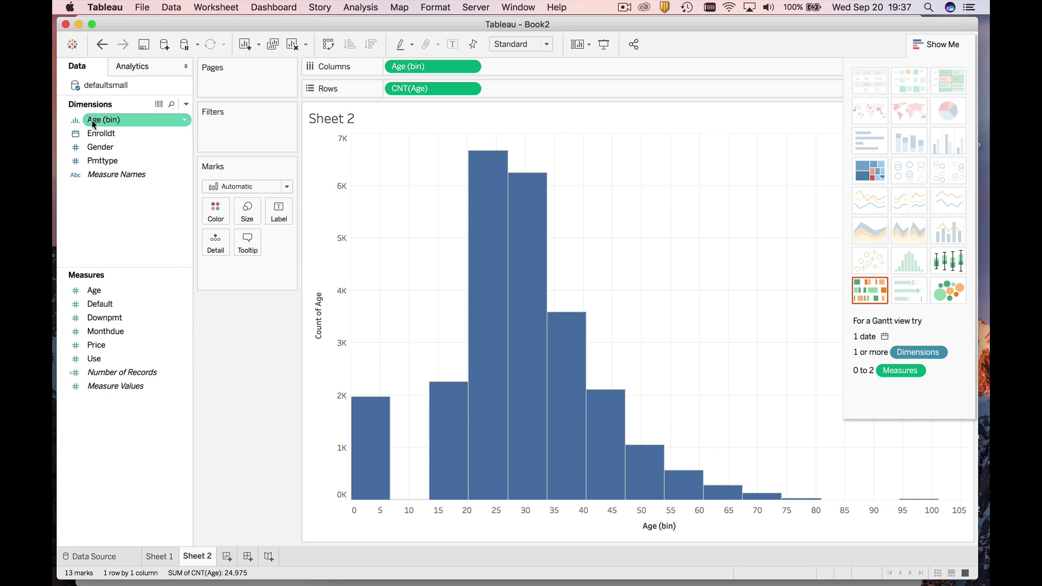
Edit the Age (bin) field, changing Size of bins from 6.74 to 1
click(185, 120)
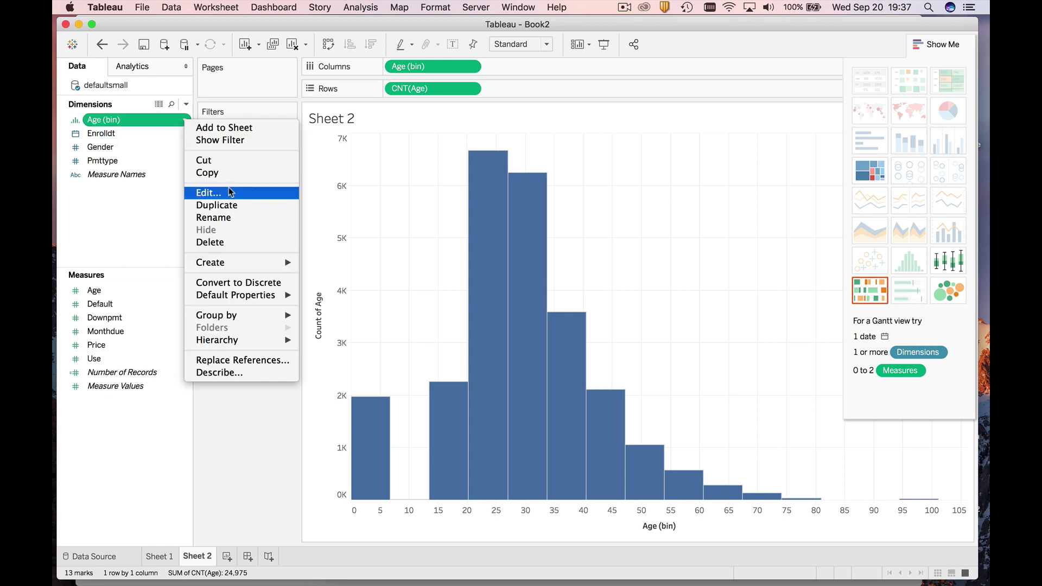
click(229, 192)
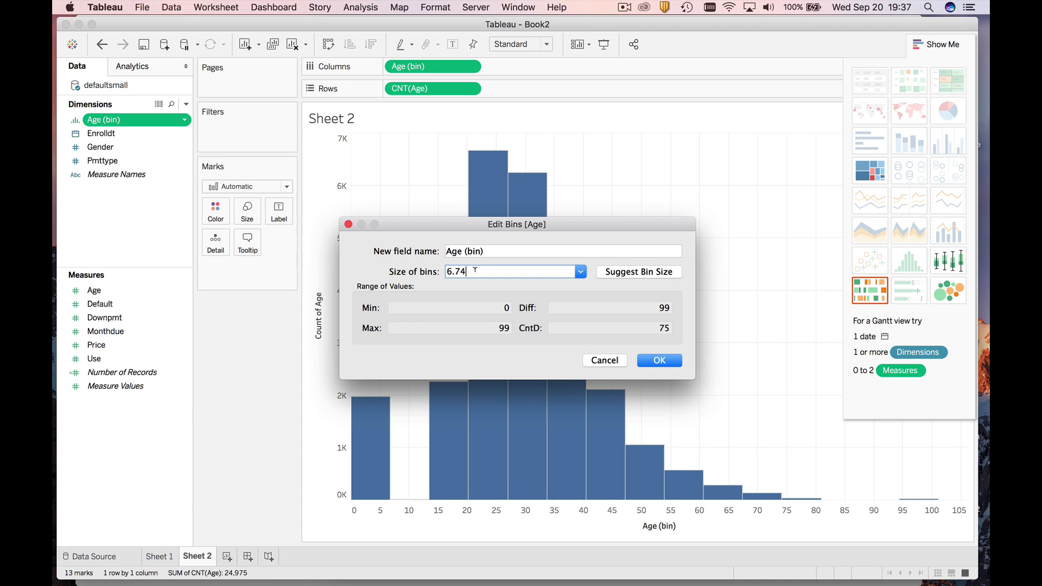
key(BackSpace)
key(BackSpace)
key(BackSpace)
key(BackSpace)
text(1)
click(666, 364)
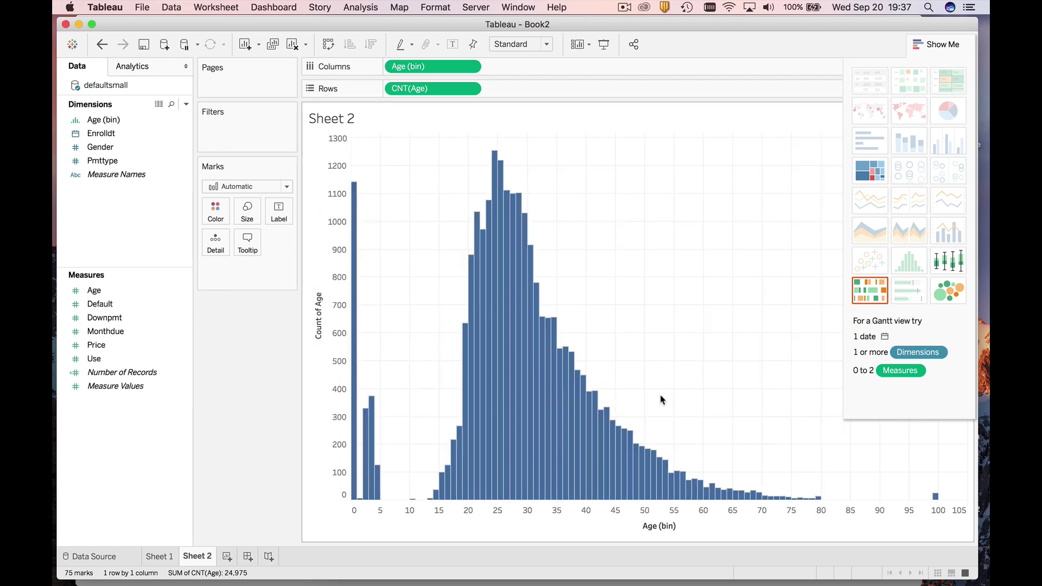
mouse_move(356, 420)
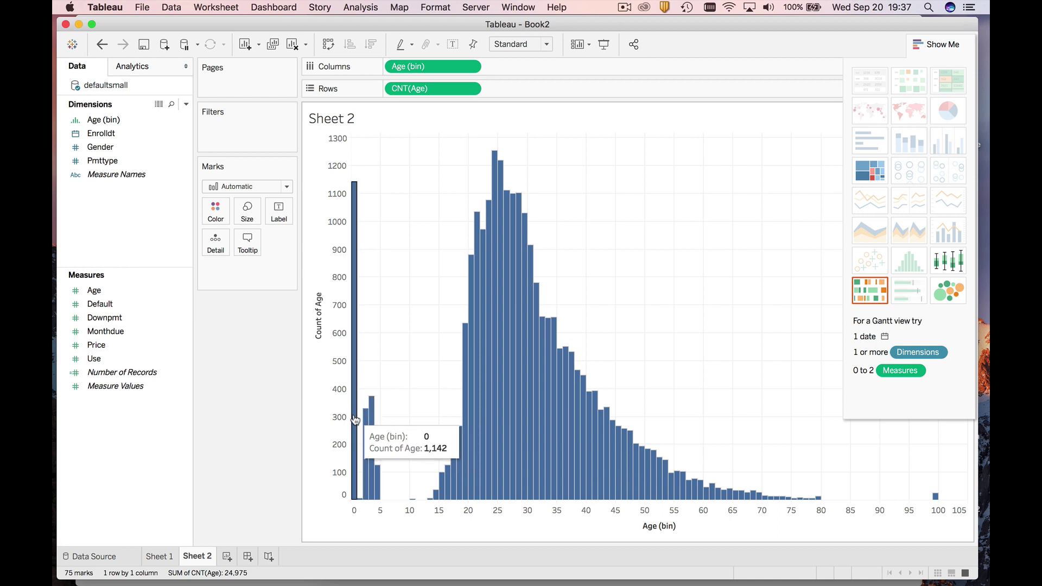
mouse_move(356, 467)
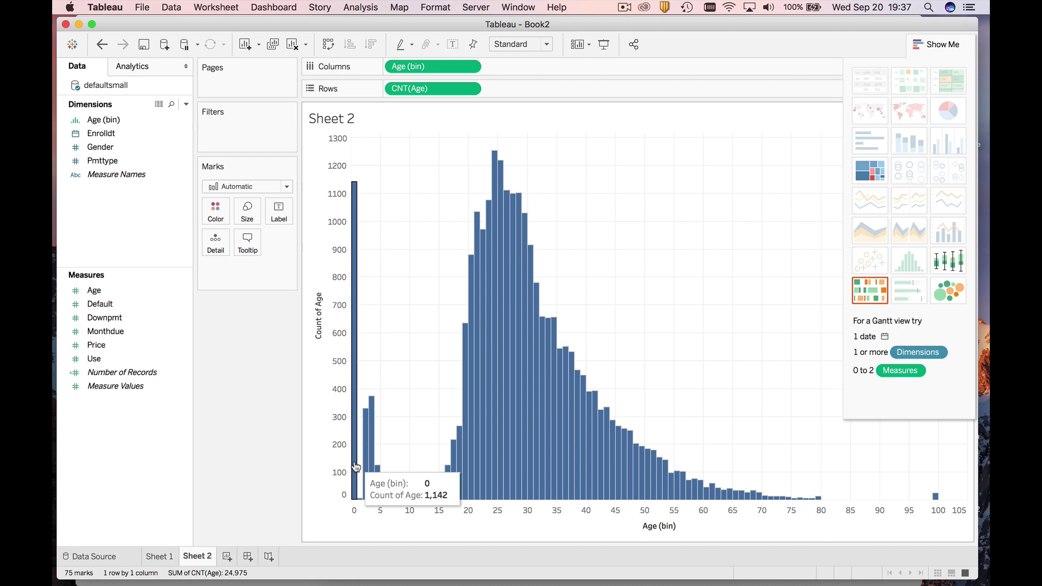
mouse_move(361, 503)
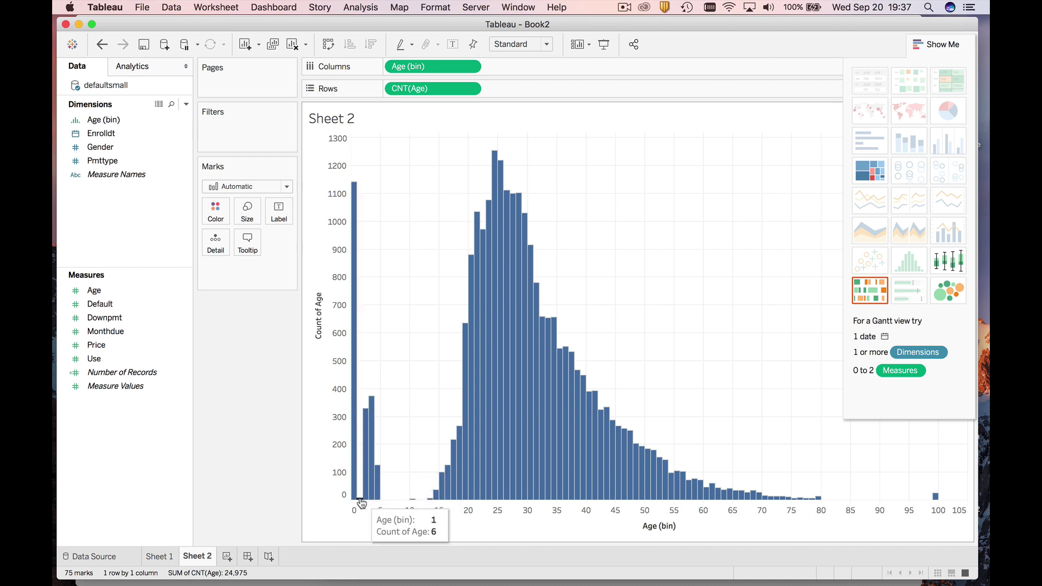
mouse_move(381, 488)
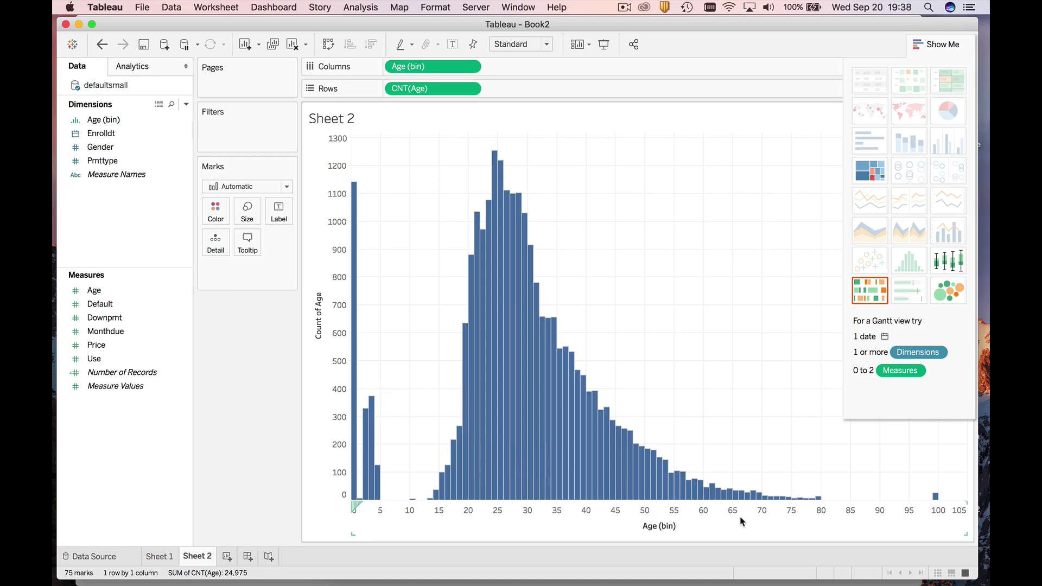
mouse_move(819, 499)
mouse_move(935, 500)
mouse_move(935, 498)
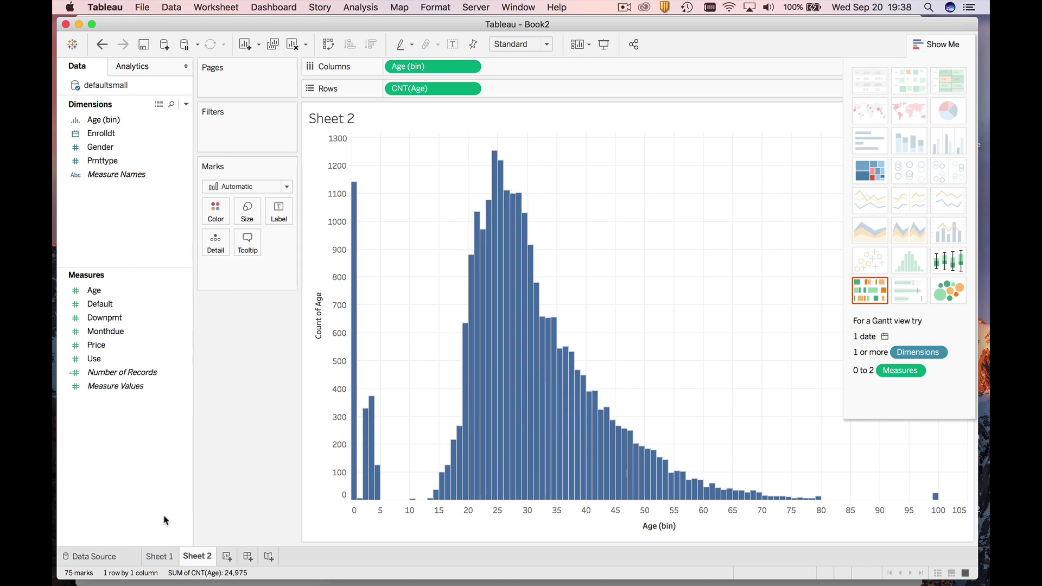
Return to Sheet 1's labelled vertical payment-type columns, Book 7,801 to Statement 5,218
click(160, 556)
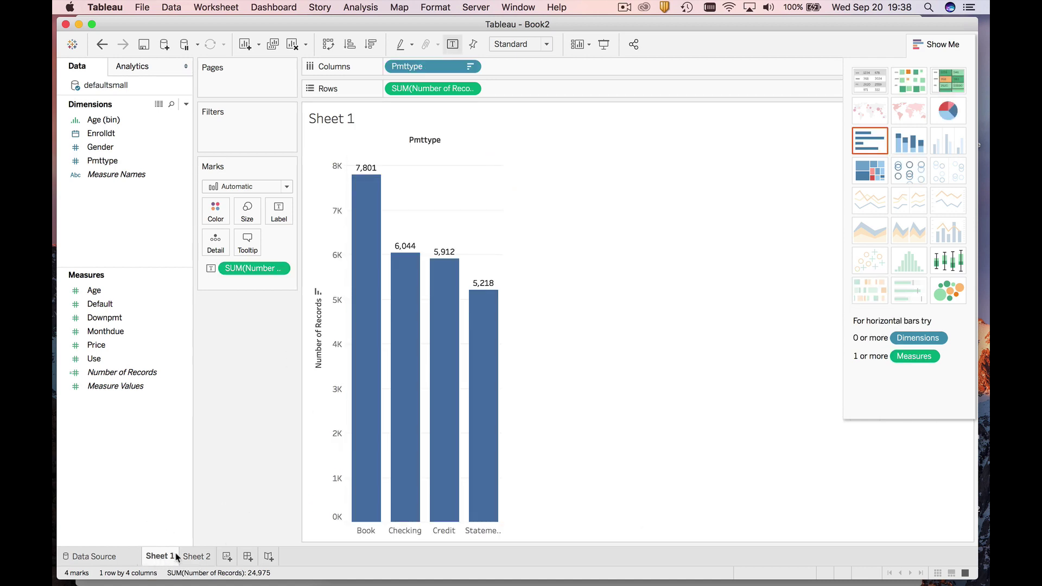